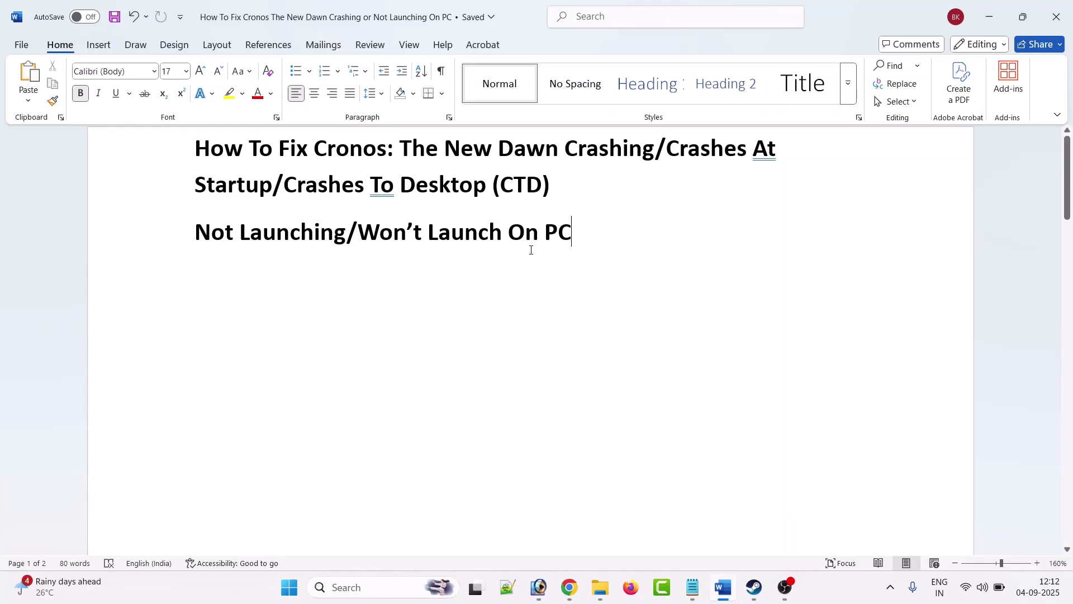
{"action": "scroll", "coordinate": [565, 269], "scroll_direction": "down", "scroll_amount": 3}
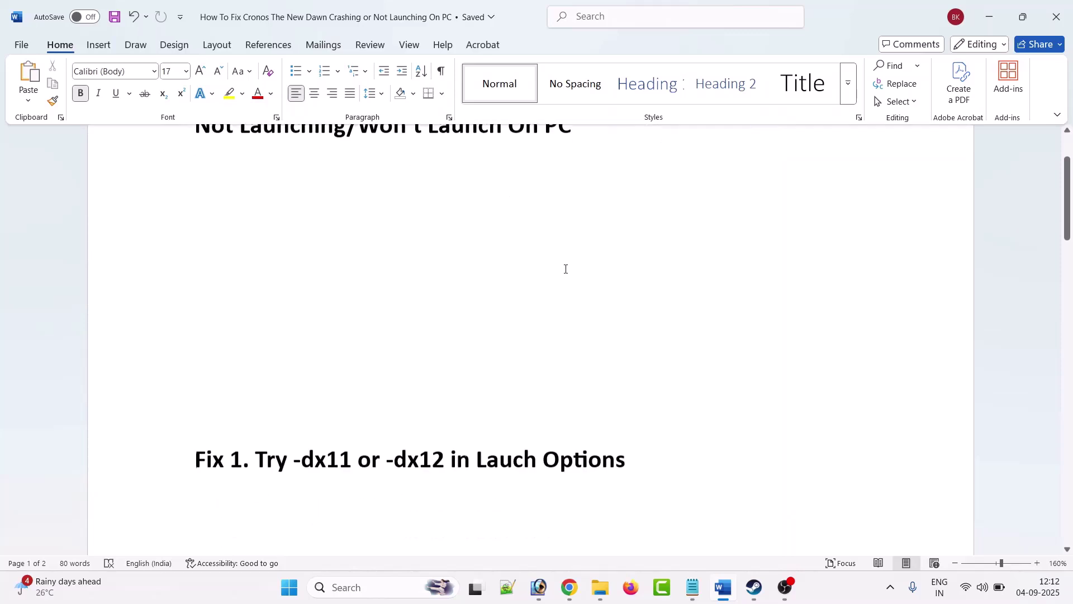
{"action": "scroll", "coordinate": [566, 270], "scroll_direction": "down", "scroll_amount": 2}
{"action": "scroll", "coordinate": [566, 269], "scroll_direction": "down", "scroll_amount": 2}
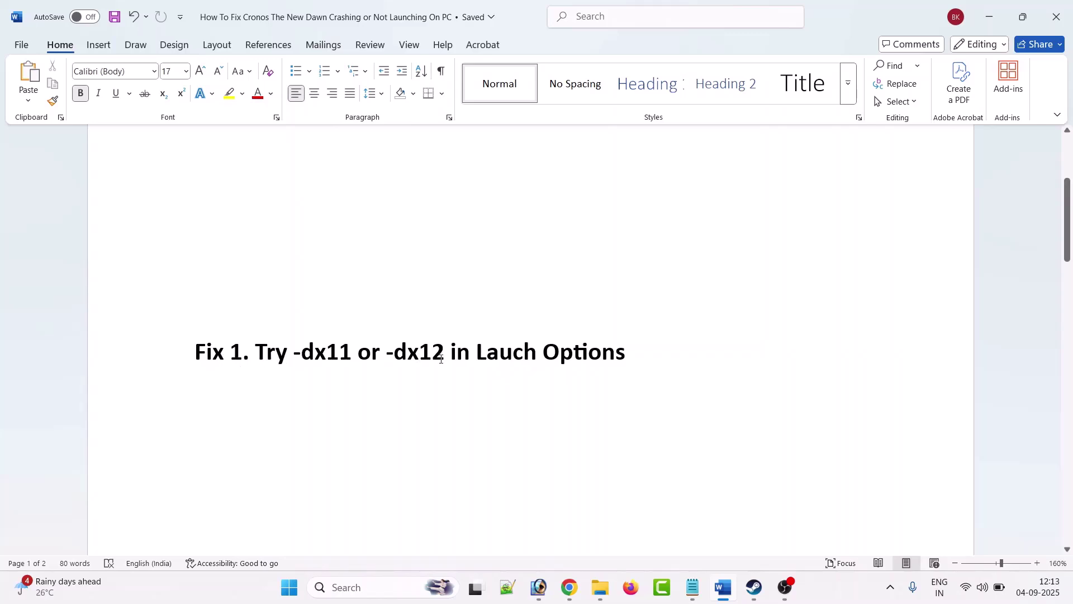
Bring the Steam game library to the front from the taskbar
{"action": "left_click", "coordinate": [753, 586]}
{"action": "mouse_move", "coordinate": [134, 32]}
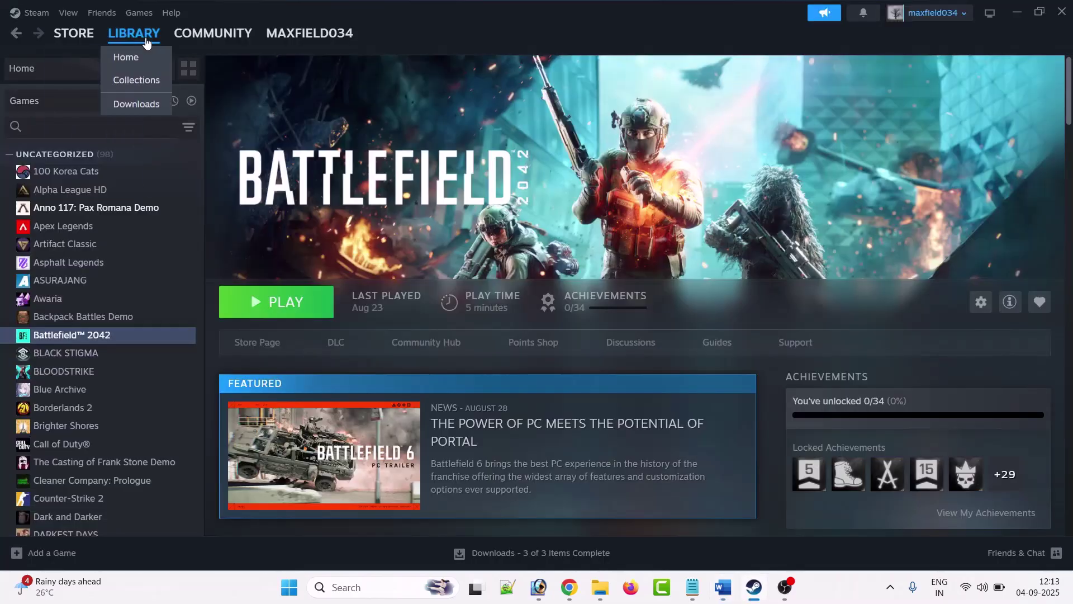
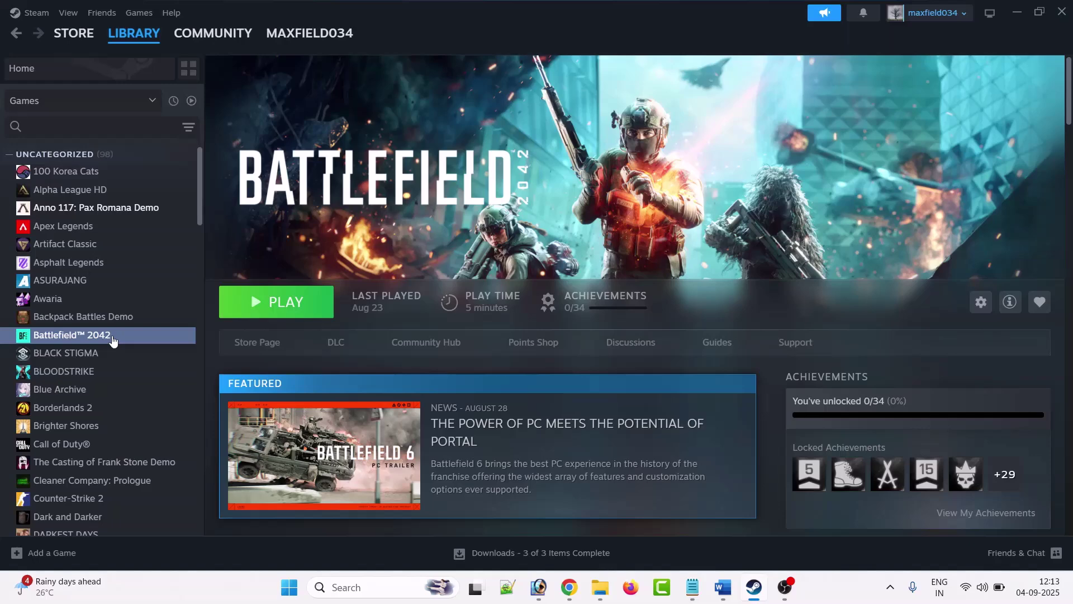
Enter -dx11 as Battlefield 2042's launch option in Properties, then close the window
{"action": "right_click", "coordinate": [112, 340]}
{"action": "left_click", "coordinate": [142, 454]}
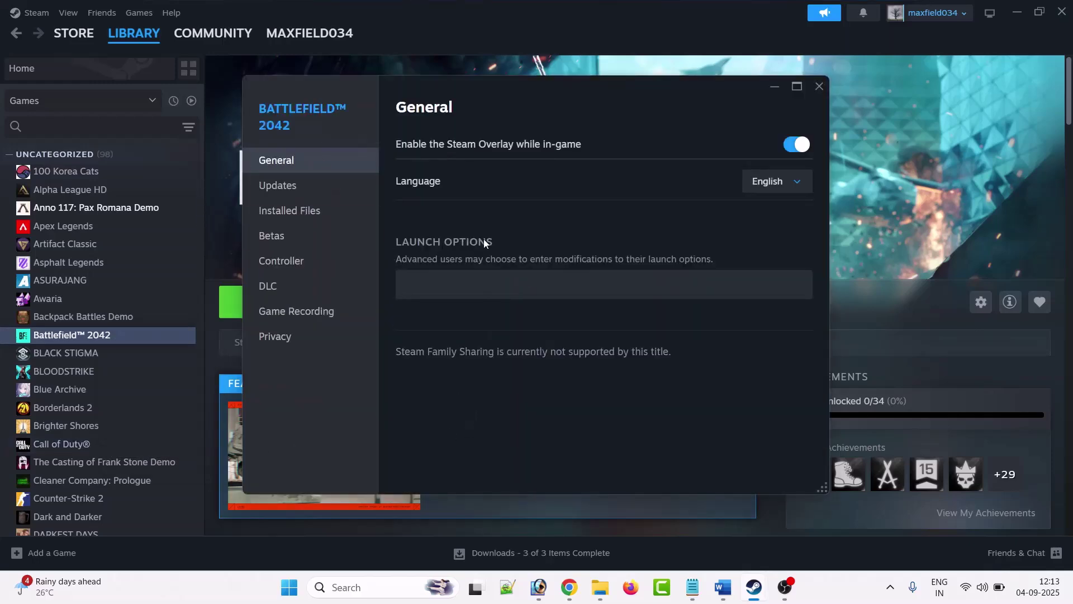
{"action": "left_click", "coordinate": [468, 282]}
{"action": "type", "text": "-"}
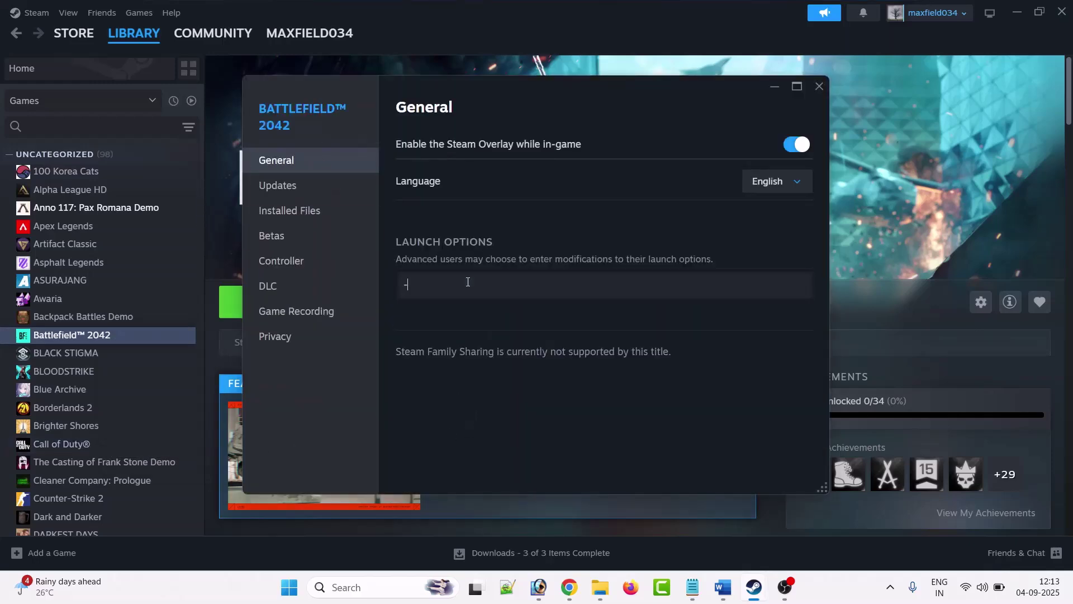
{"action": "type", "text": "dx11"}
{"action": "left_click", "coordinate": [605, 413]}
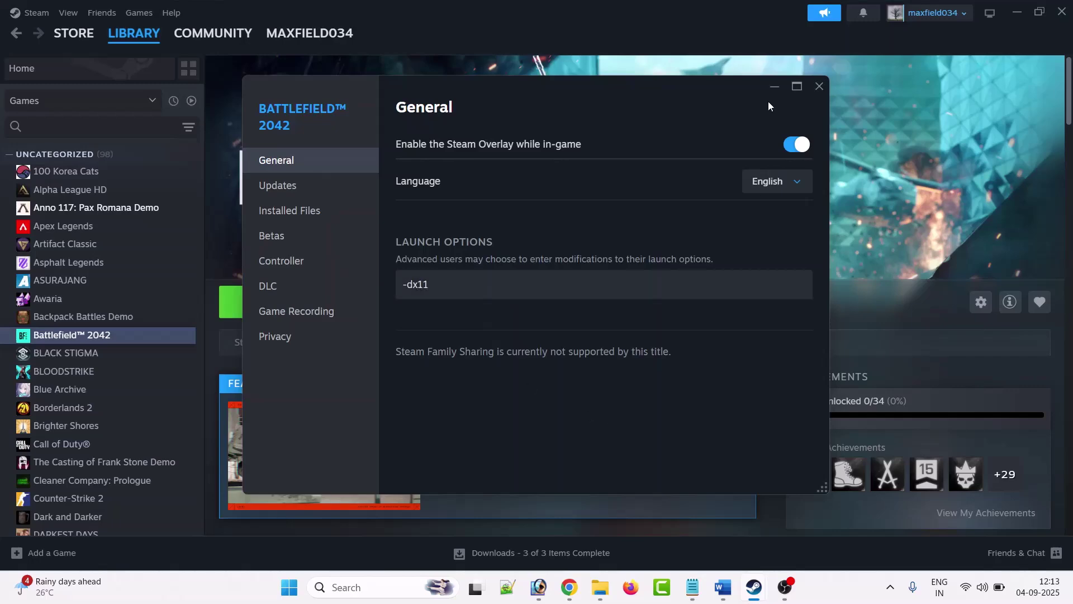
{"action": "left_click", "coordinate": [819, 87]}
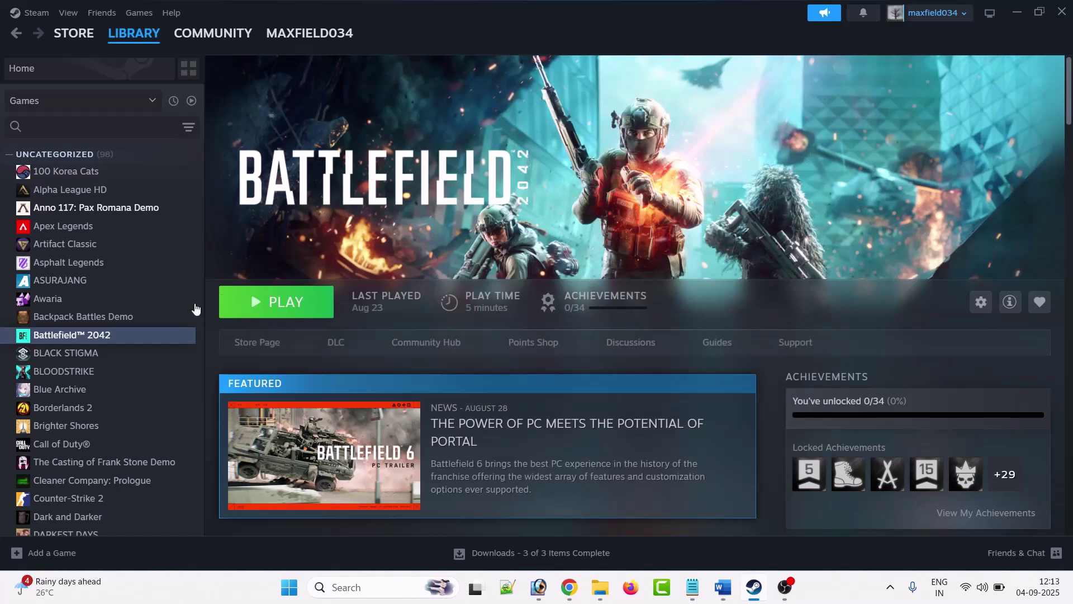
Replace Battlefield 2042's -dx11 launch option with -dx12 and close Properties
{"action": "right_click", "coordinate": [130, 334]}
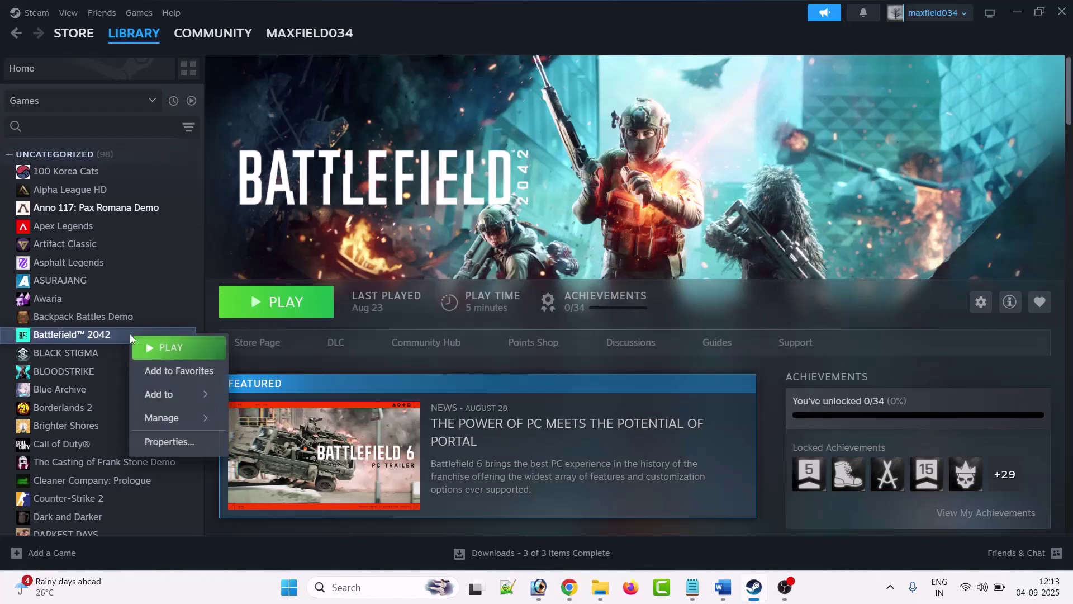
{"action": "left_click", "coordinate": [193, 443]}
{"action": "left_click", "coordinate": [432, 284]}
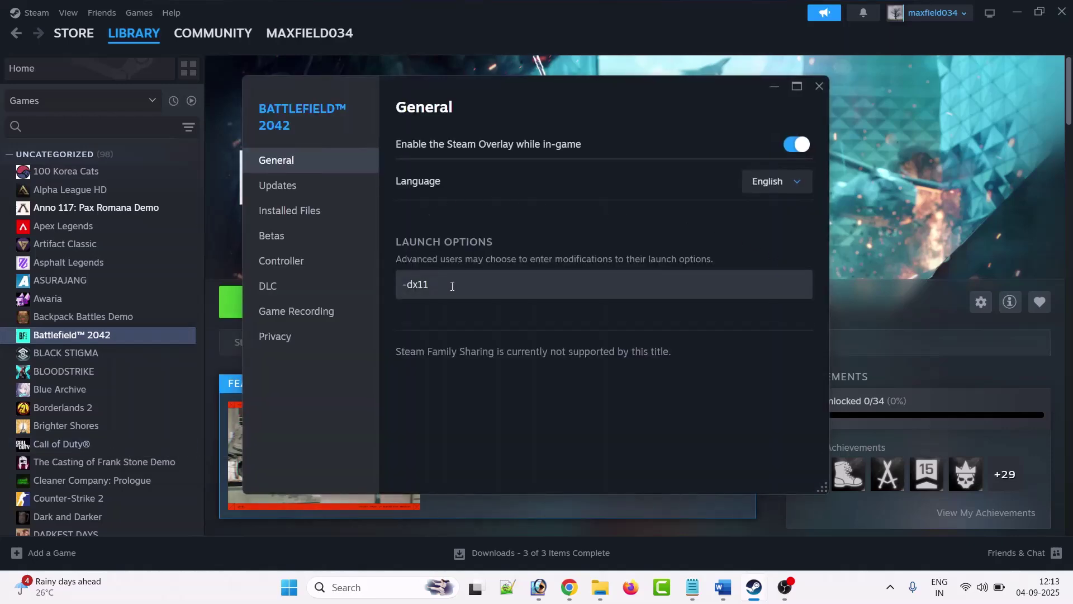
{"action": "type", "text": "2"}
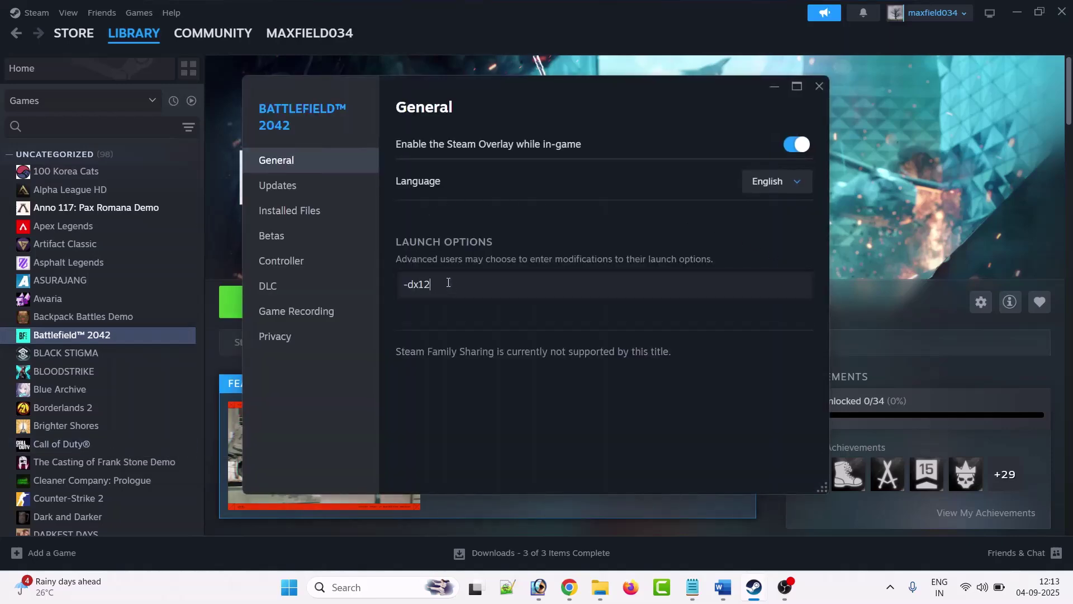
{"action": "left_click", "coordinate": [819, 87]}
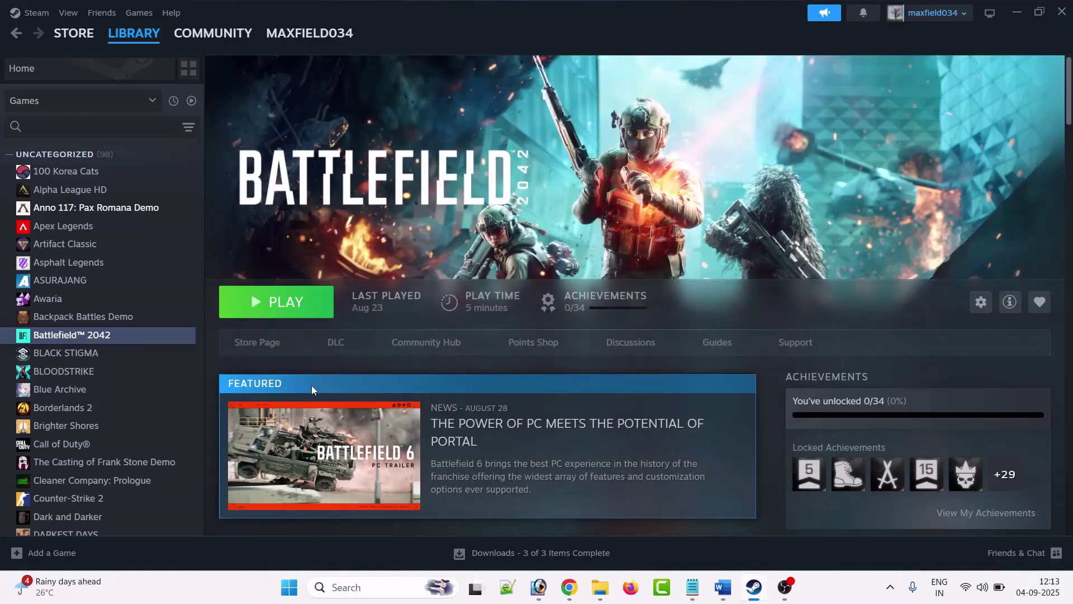
Delete the -dx12 launch option from Battlefield 2042's Properties and close it
{"action": "right_click", "coordinate": [121, 336]}
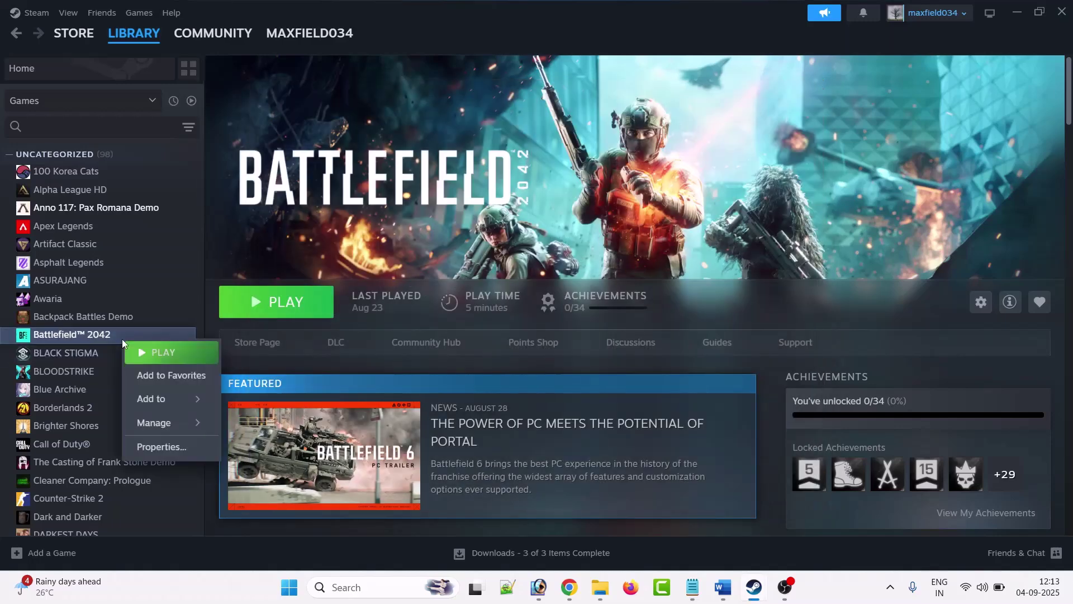
{"action": "left_click", "coordinate": [176, 448]}
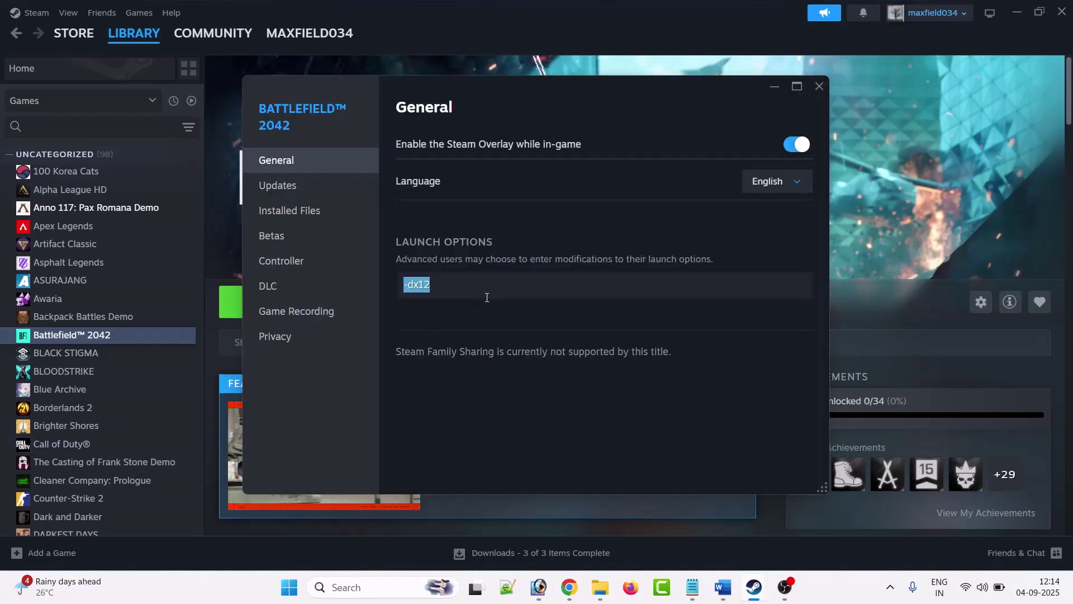
{"action": "key", "text": "BackSpace"}
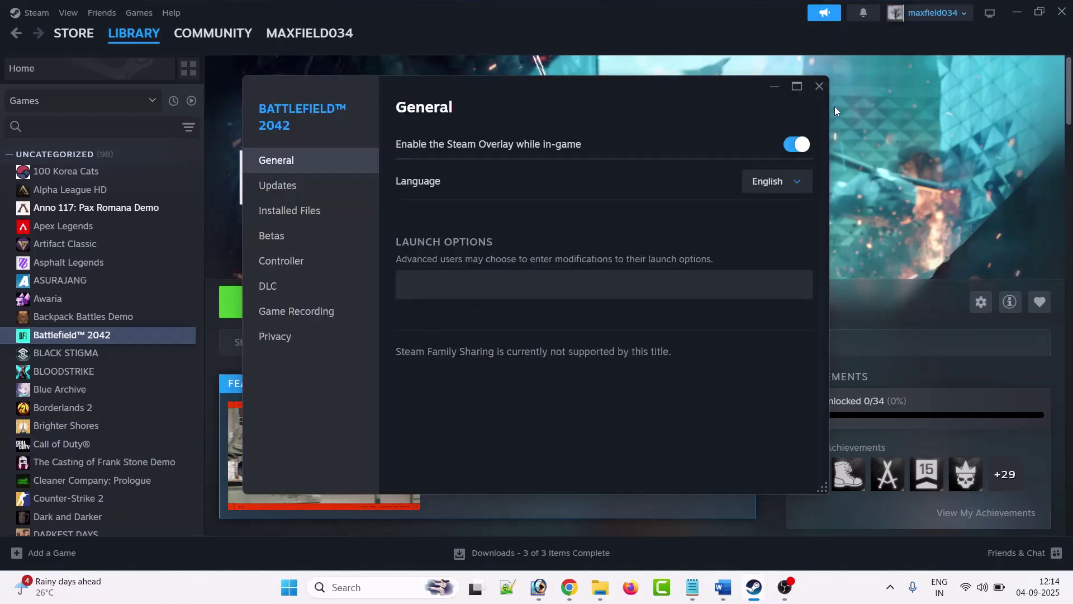
{"action": "left_click", "coordinate": [820, 88]}
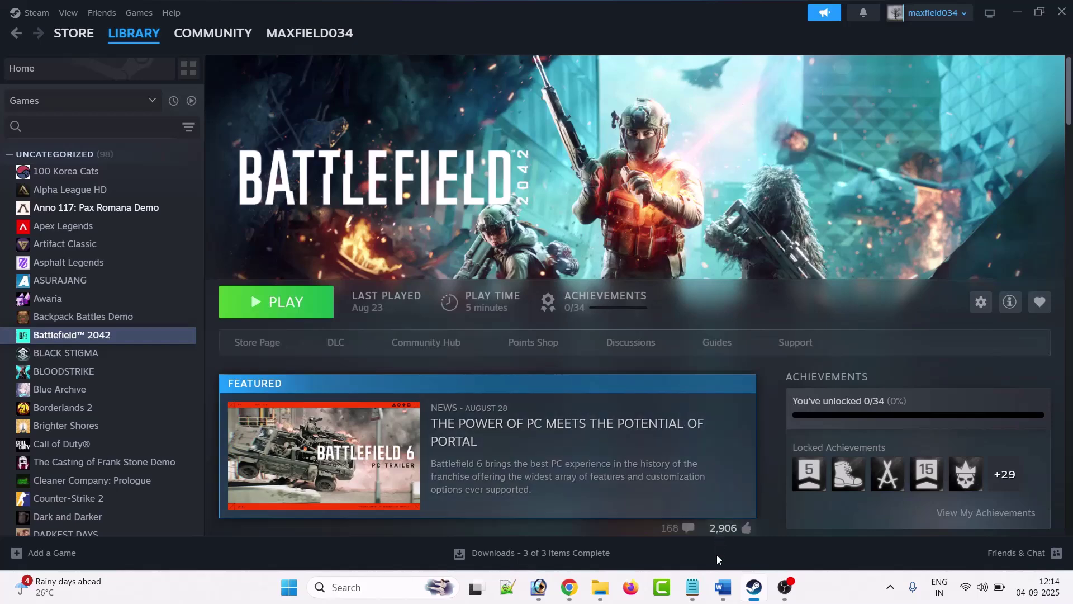
Check the 'Verify Game Files' fix in the Word notes, then return to Steam
{"action": "left_click", "coordinate": [723, 586]}
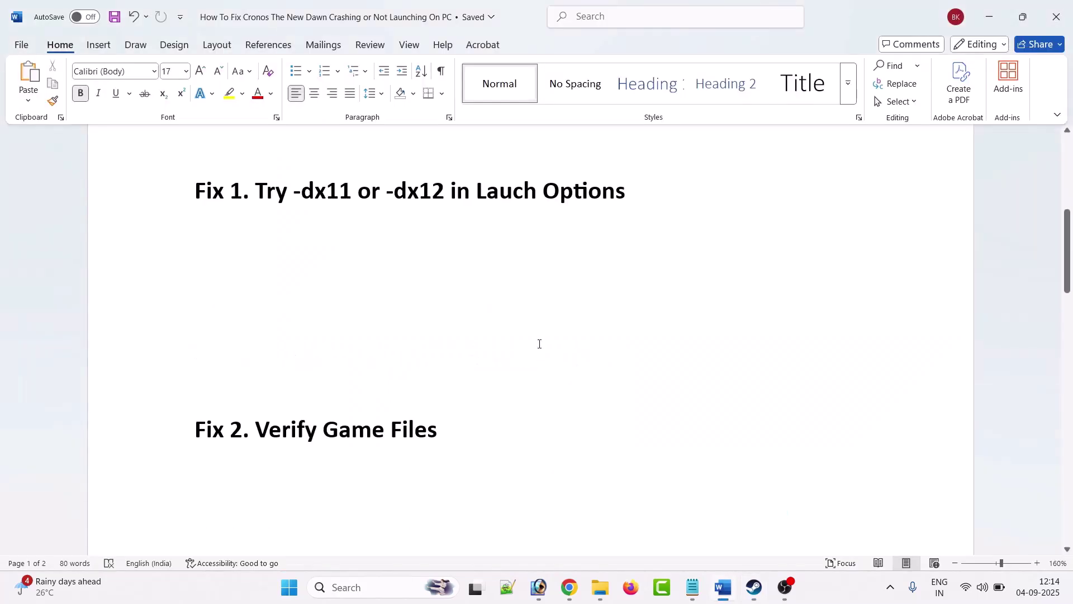
{"action": "scroll", "coordinate": [539, 343], "scroll_direction": "down", "scroll_amount": 2}
{"action": "left_click_drag", "start_coordinate": [438, 376], "coordinate": [256, 375]}
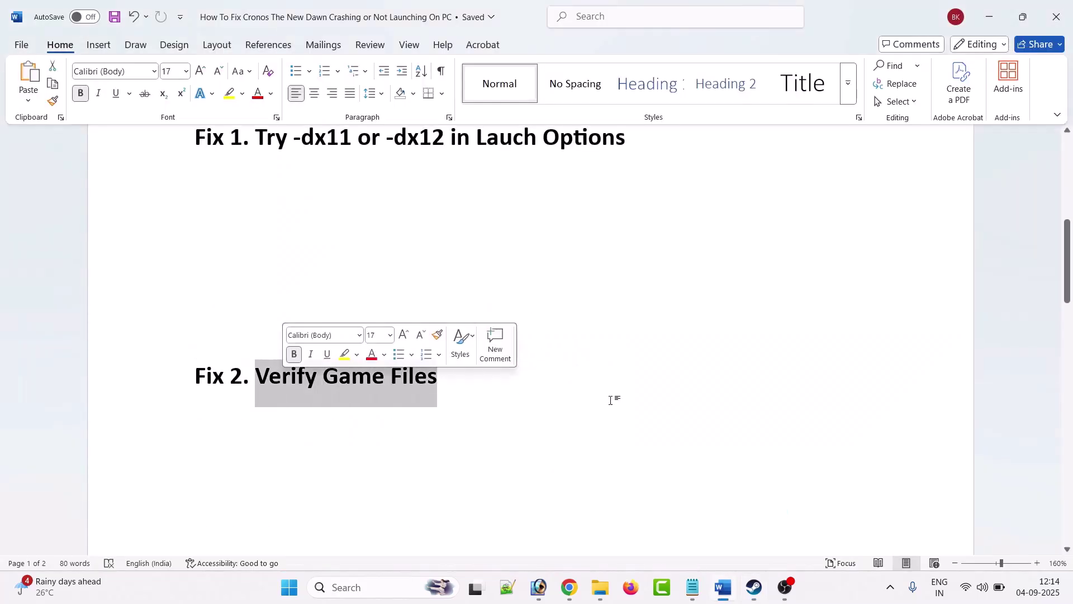
{"action": "left_click", "coordinate": [743, 503]}
{"action": "key", "text": "alt+Tab"}
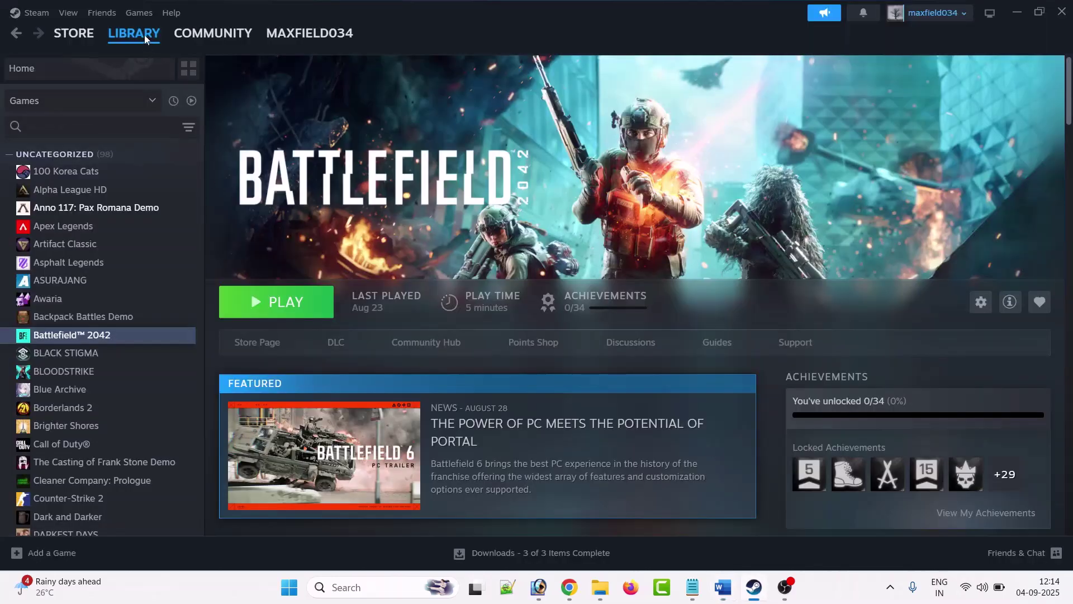
{"action": "right_click", "coordinate": [120, 338]}
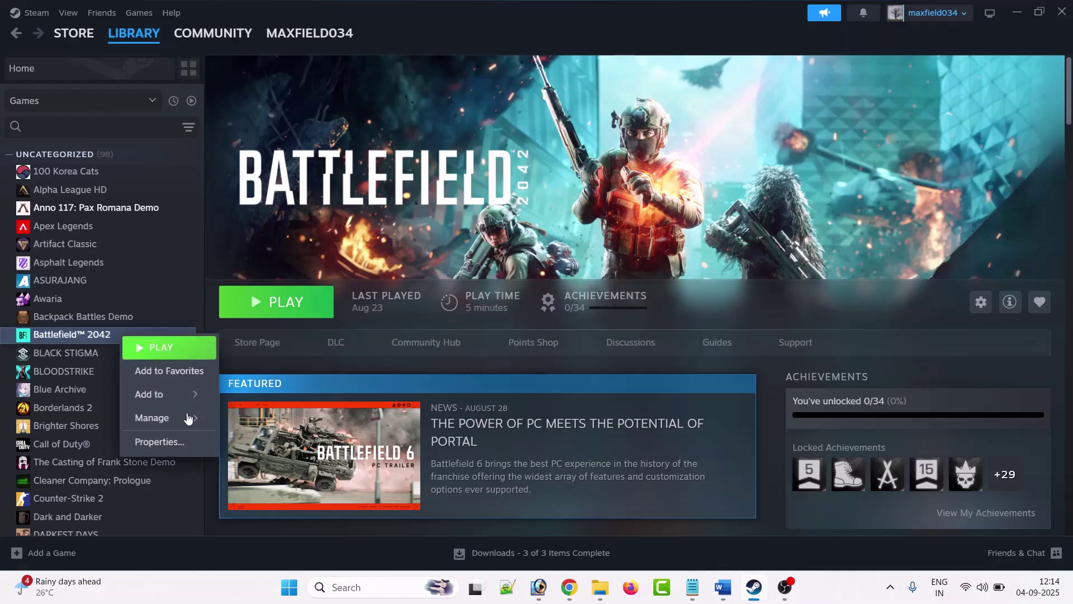
{"action": "left_click", "coordinate": [159, 442]}
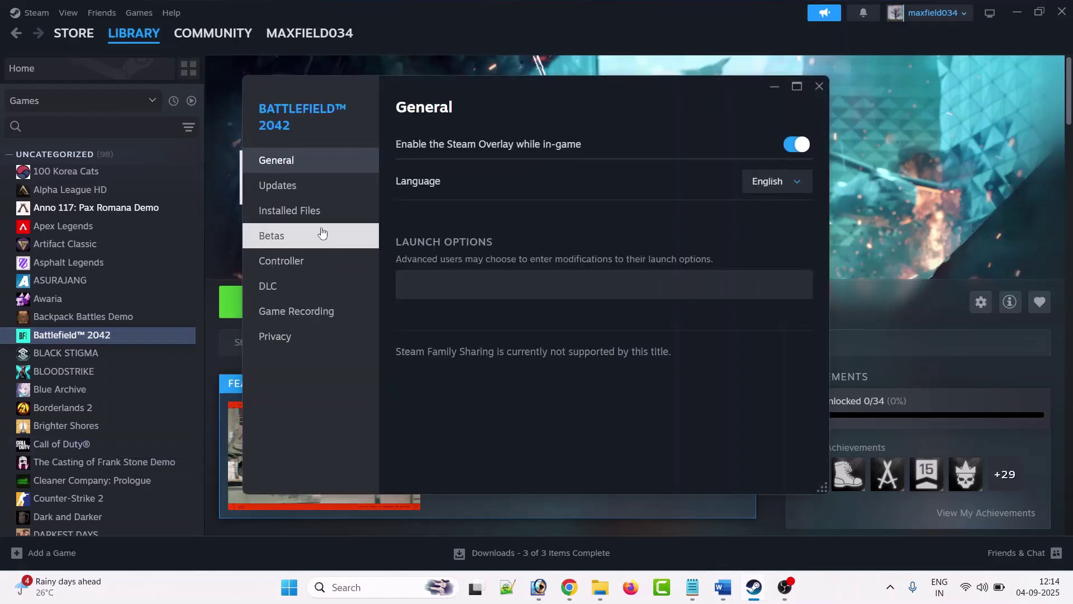
{"action": "left_click", "coordinate": [302, 211]}
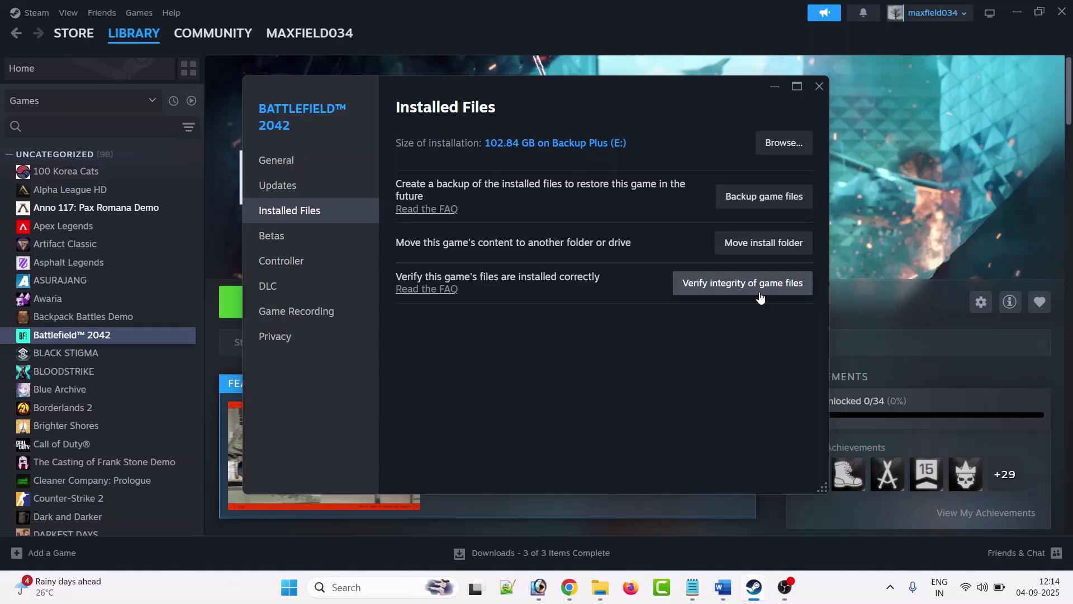
{"action": "left_click", "coordinate": [819, 86]}
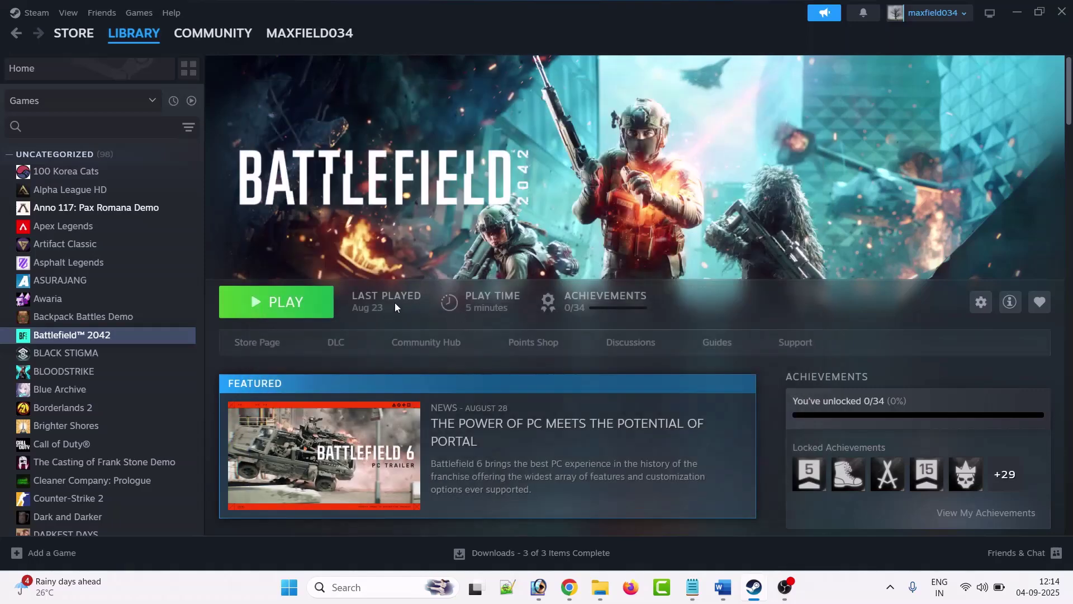
Read Fixes 1–4 in the Cronos Word notes, ending with Fix 4's skip-the-video solution
{"action": "left_click", "coordinate": [722, 587]}
{"action": "scroll", "coordinate": [435, 330], "scroll_direction": "down", "scroll_amount": 3}
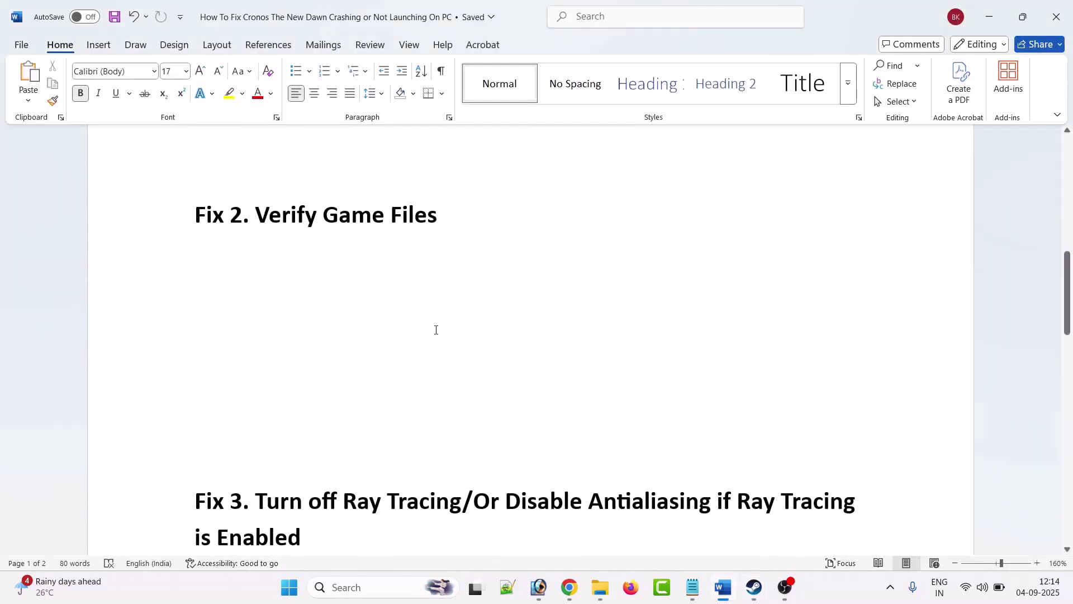
{"action": "scroll", "coordinate": [436, 330], "scroll_direction": "down", "scroll_amount": 3}
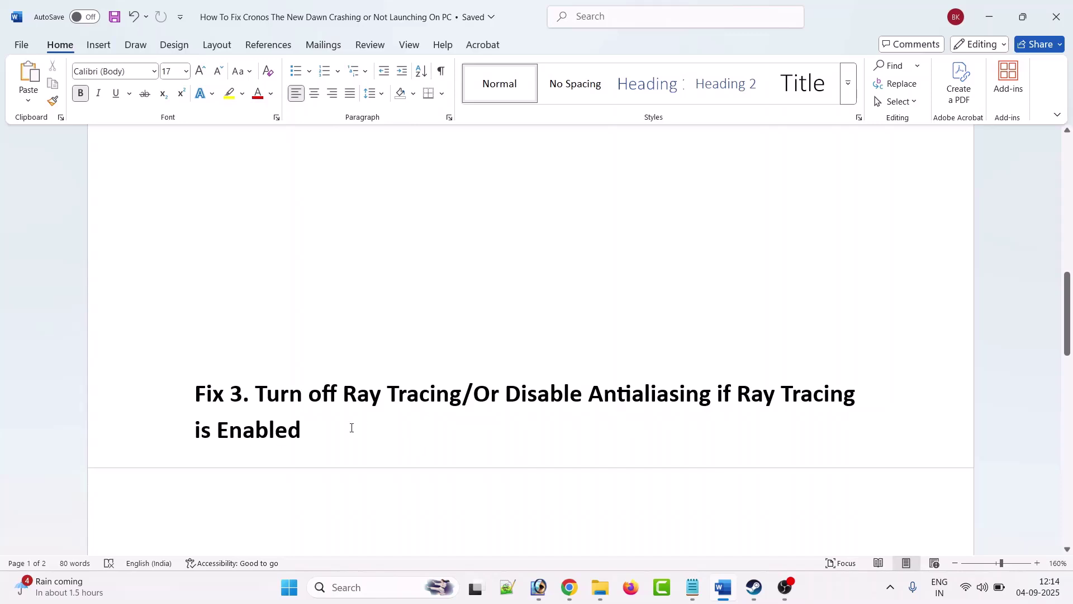
{"action": "scroll", "coordinate": [330, 430], "scroll_direction": "down", "scroll_amount": 1}
{"action": "left_click_drag", "start_coordinate": [328, 377], "coordinate": [191, 340]}
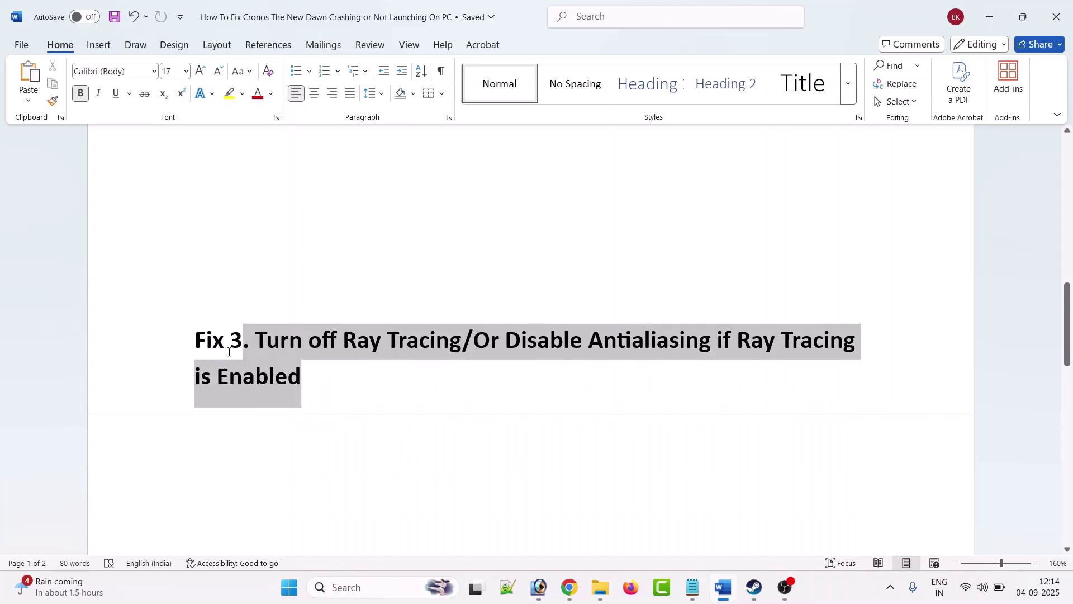
{"action": "left_click", "coordinate": [416, 396]}
{"action": "scroll", "coordinate": [417, 396], "scroll_direction": "down", "scroll_amount": 2}
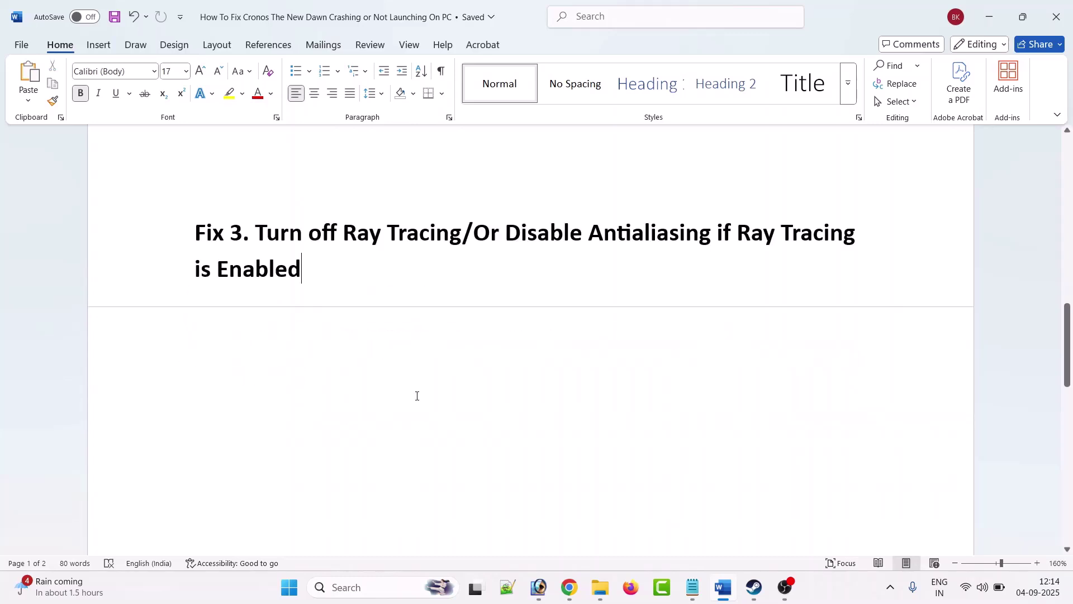
{"action": "scroll", "coordinate": [416, 396], "scroll_direction": "down", "scroll_amount": 2}
{"action": "scroll", "coordinate": [417, 396], "scroll_direction": "down", "scroll_amount": 2}
{"action": "scroll", "coordinate": [417, 396], "scroll_direction": "down", "scroll_amount": 1}
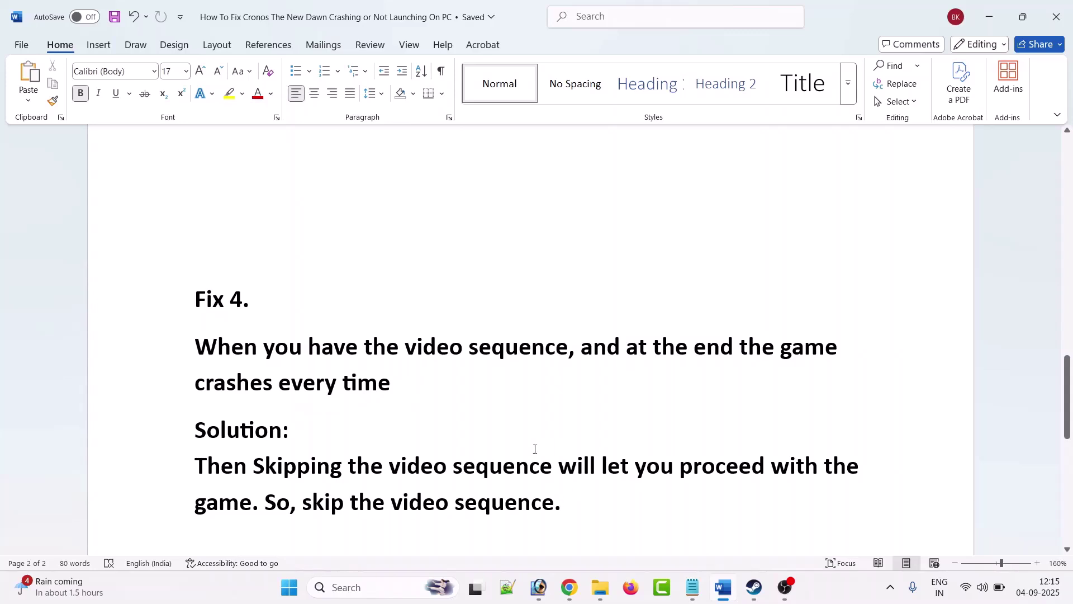
{"action": "scroll", "coordinate": [535, 449], "scroll_direction": "up", "scroll_amount": 5}
{"action": "scroll", "coordinate": [535, 450], "scroll_direction": "up", "scroll_amount": 5}
{"action": "scroll", "coordinate": [534, 450], "scroll_direction": "up", "scroll_amount": 5}
{"action": "scroll", "coordinate": [535, 450], "scroll_direction": "up", "scroll_amount": 5}
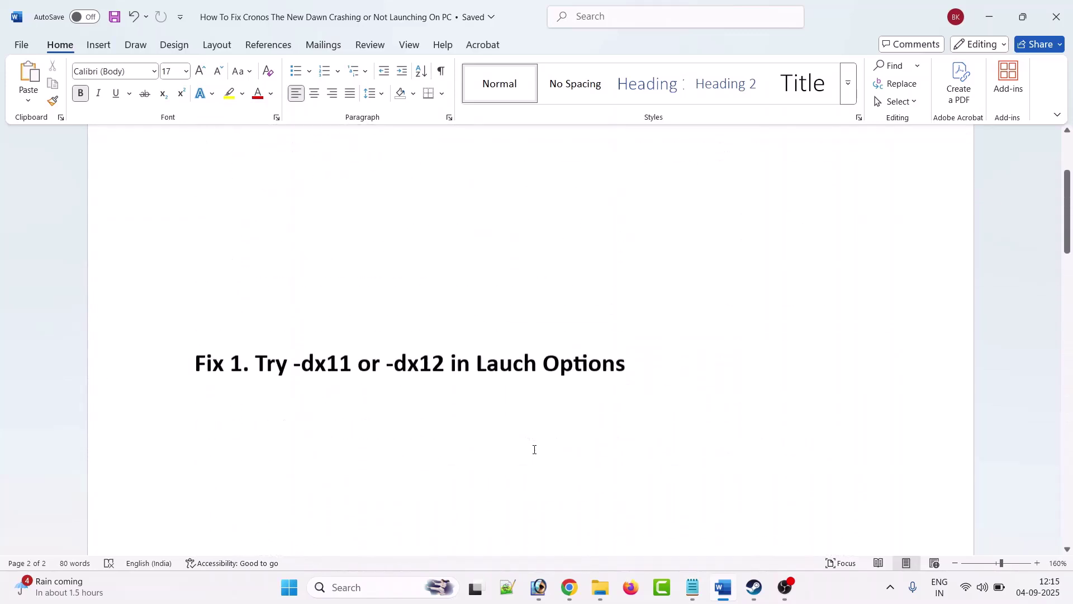
{"action": "scroll", "coordinate": [534, 449], "scroll_direction": "up", "scroll_amount": 4}
{"action": "scroll", "coordinate": [535, 450], "scroll_direction": "up", "scroll_amount": 3}
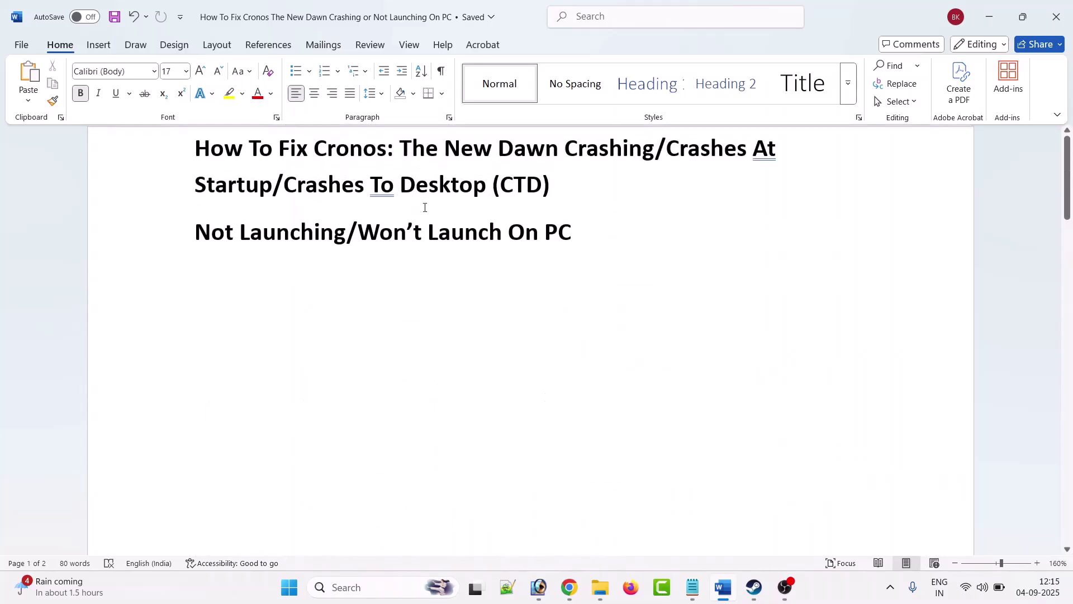